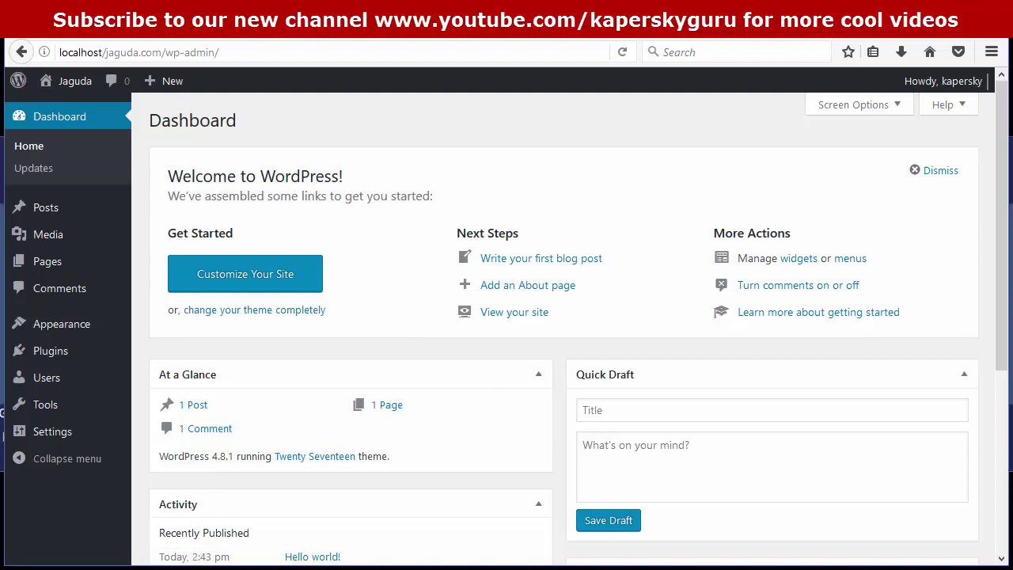
- Scroll the dashboard down to bring the Activity and WordPress Events and News widgets into view
mouse_move(1005, 194)
left_mouse_down()
mouse_move(1006, 396)
mouse_move(342, 165)
left_mouse_up()
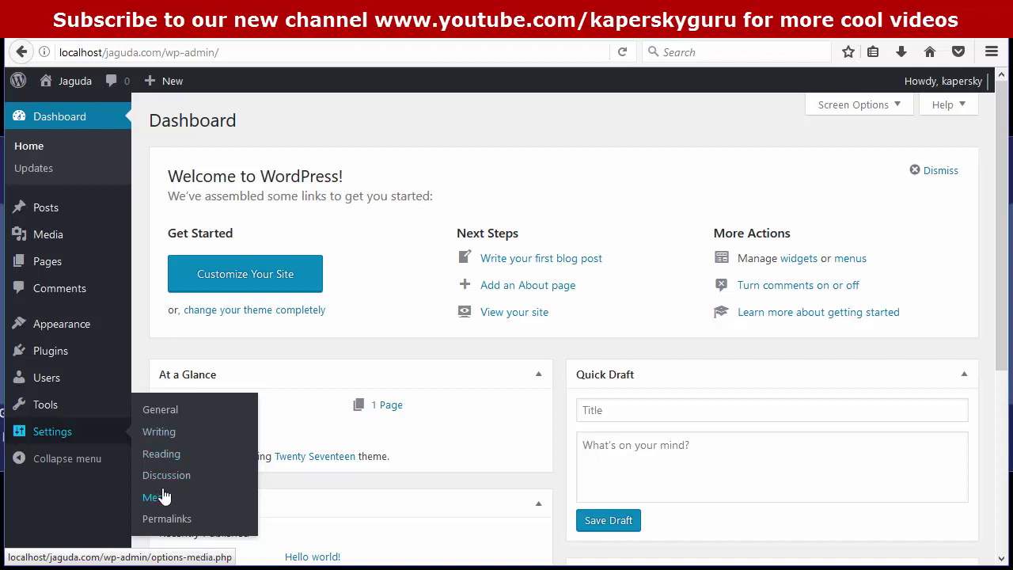
- Check the Screen Options box choices, then place the cursor in the empty Quick Draft content field
left_click(895, 108)
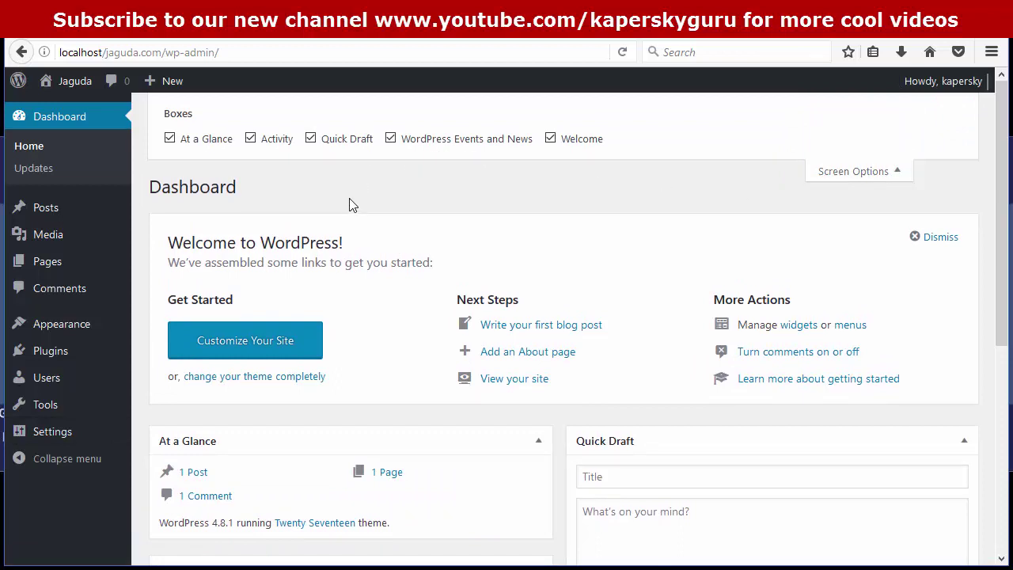
left_click(896, 173)
scroll(954, 309, "down", 3)
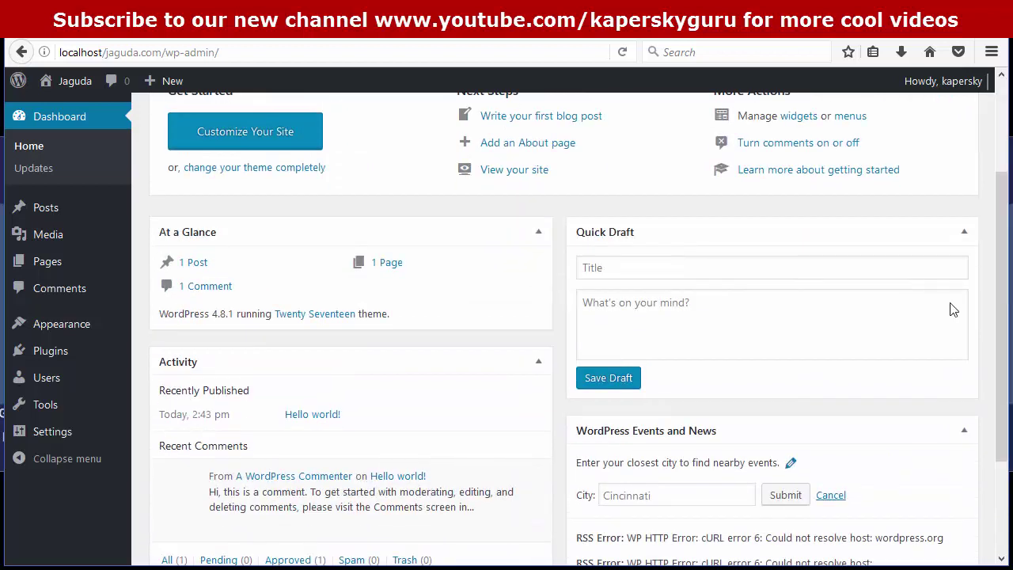
left_click(610, 303)
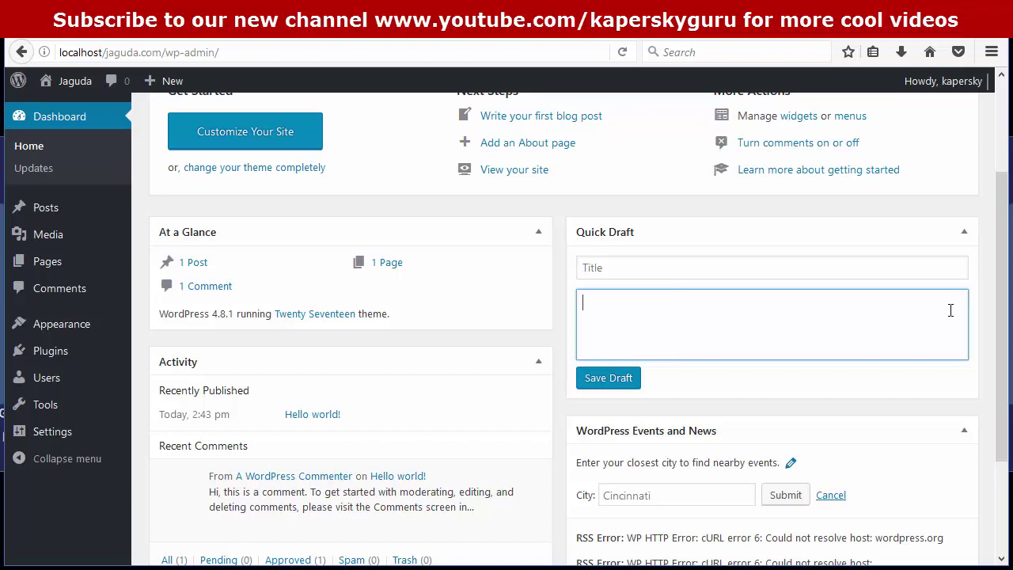
left_click_drag(996, 311, 997, 395)
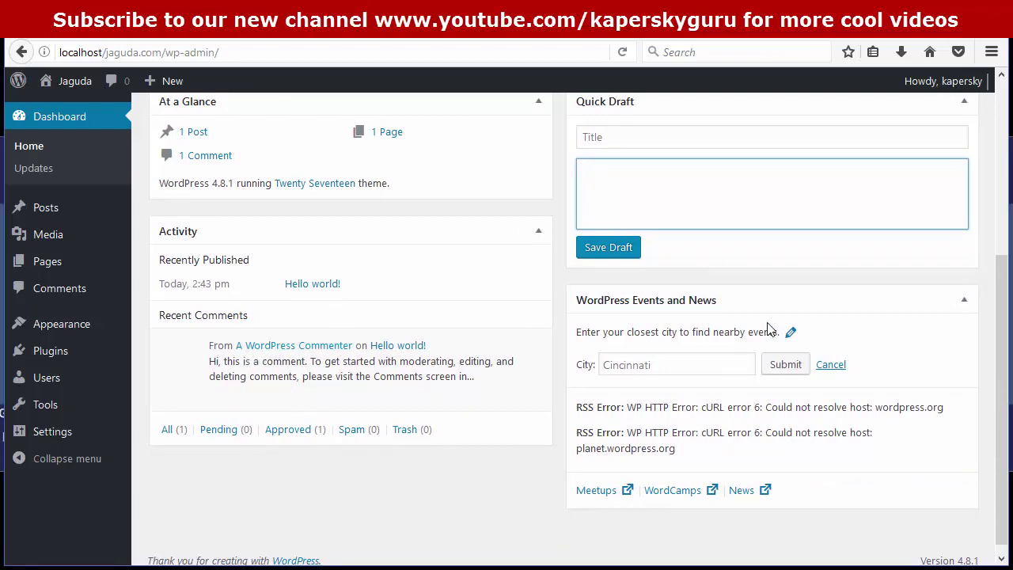
scroll(1004, 407, "up", 5)
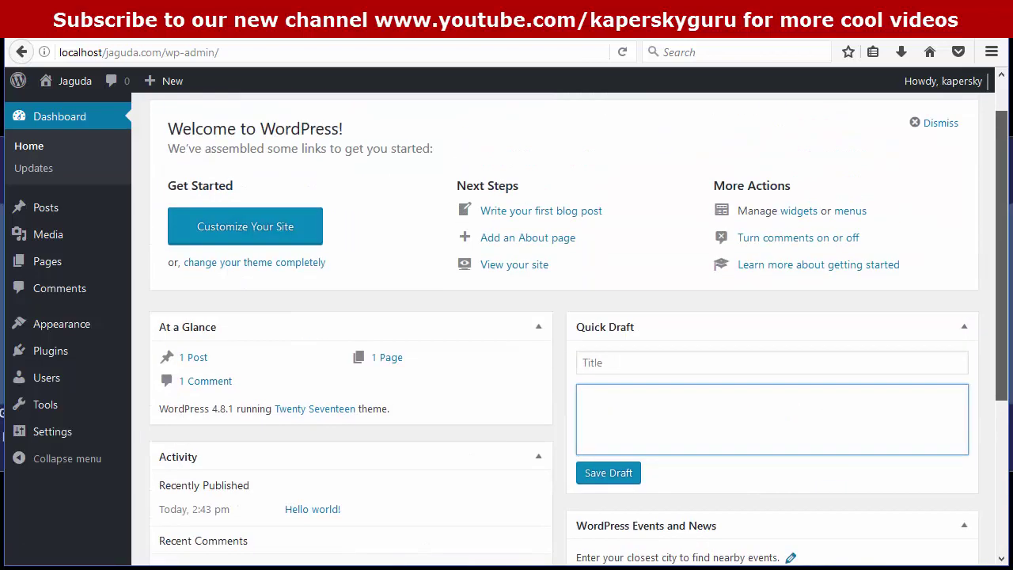
scroll(982, 418, "down", 2)
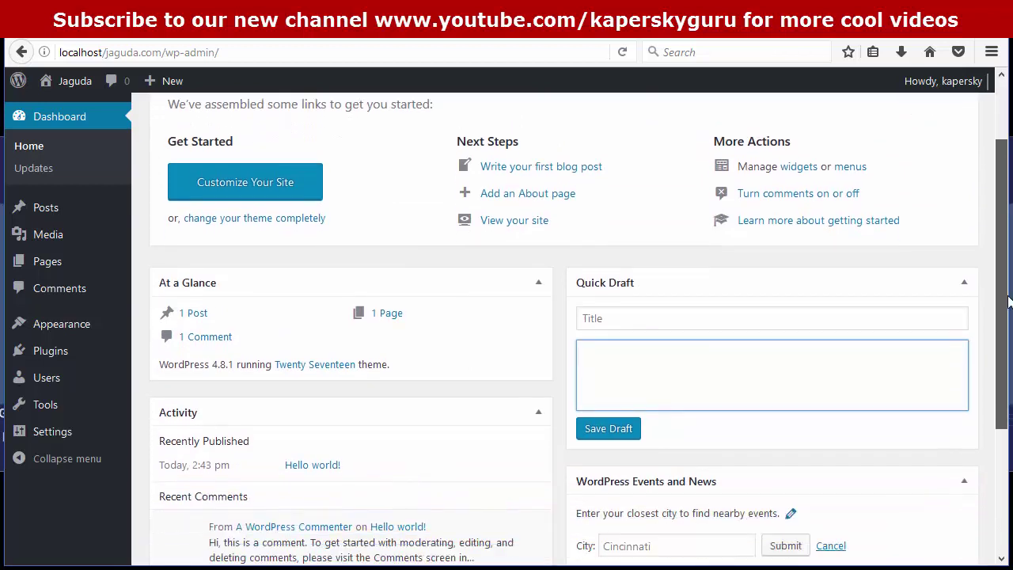
scroll(982, 418, "down", 3)
mouse_move(52, 432)
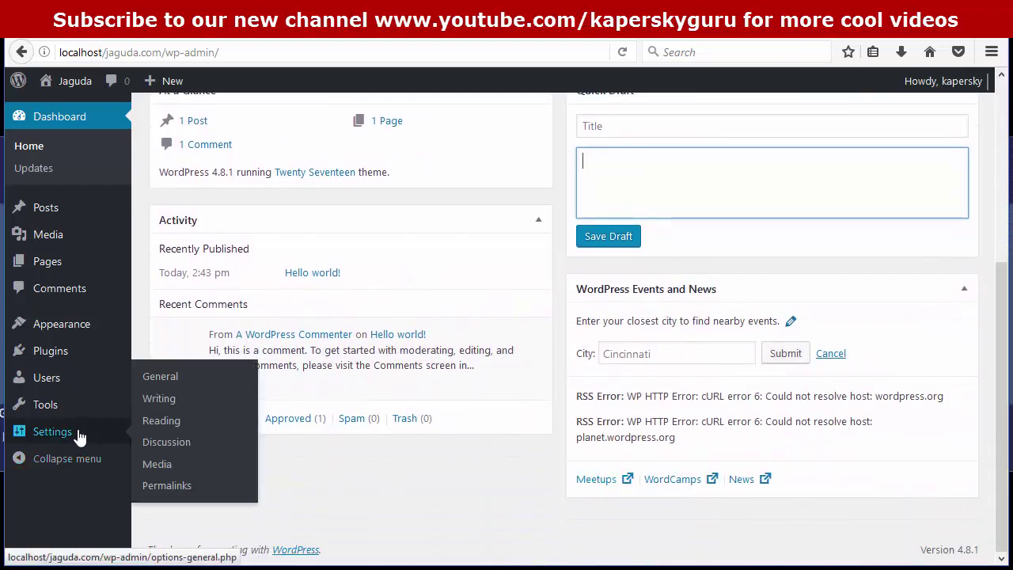